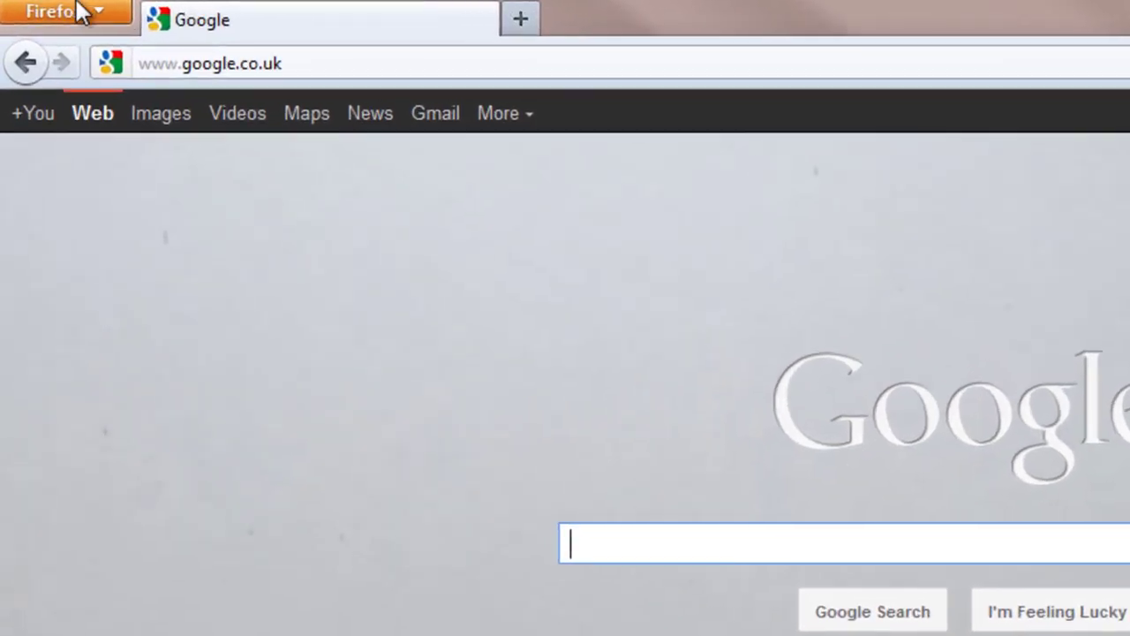
Open the Add-ons Manager and search the available add-ons for "facebook video".
{"action": "left_click", "coordinate": [81, 12]}
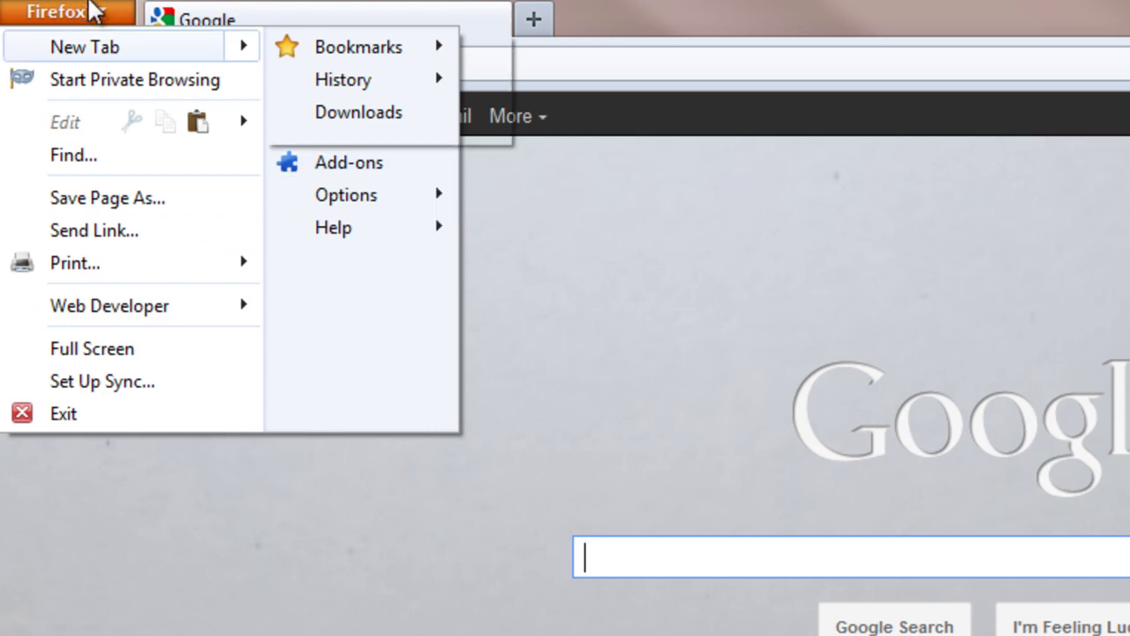
{"action": "key", "text": "ctrl+shift+a"}
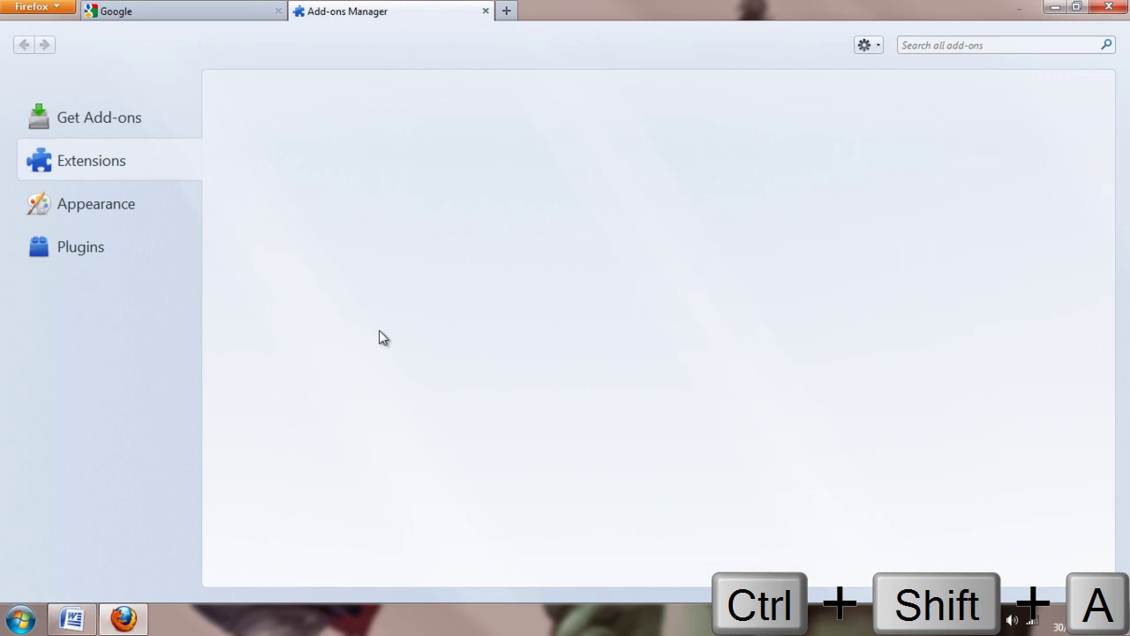
{"action": "left_click", "coordinate": [934, 44]}
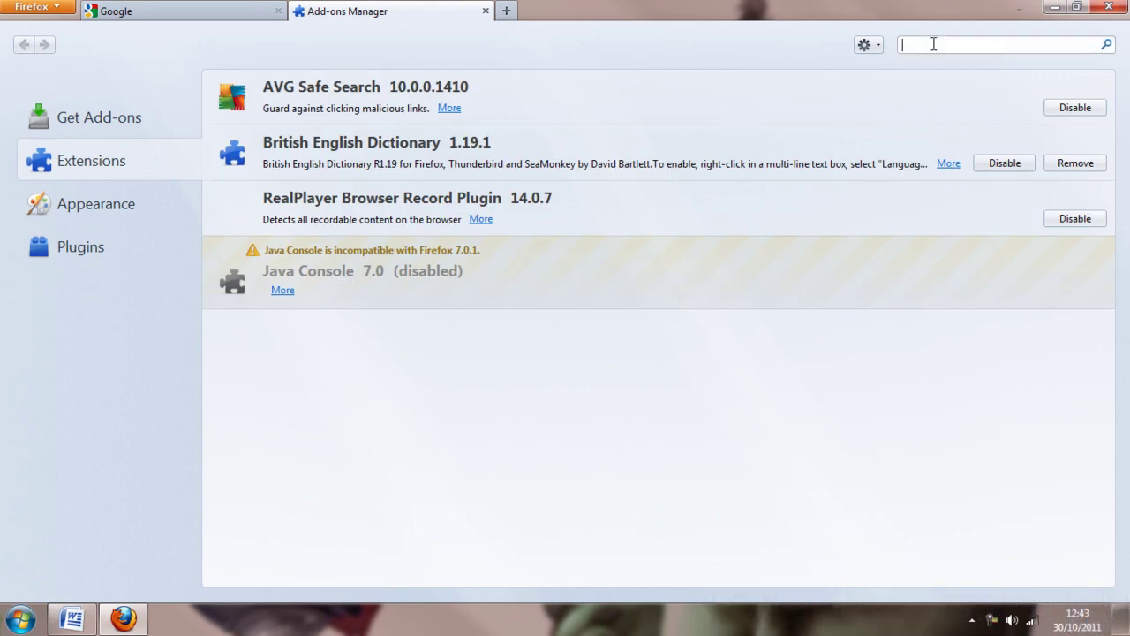
{"action": "type", "text": "facebook video"}
{"action": "key", "text": "Return"}
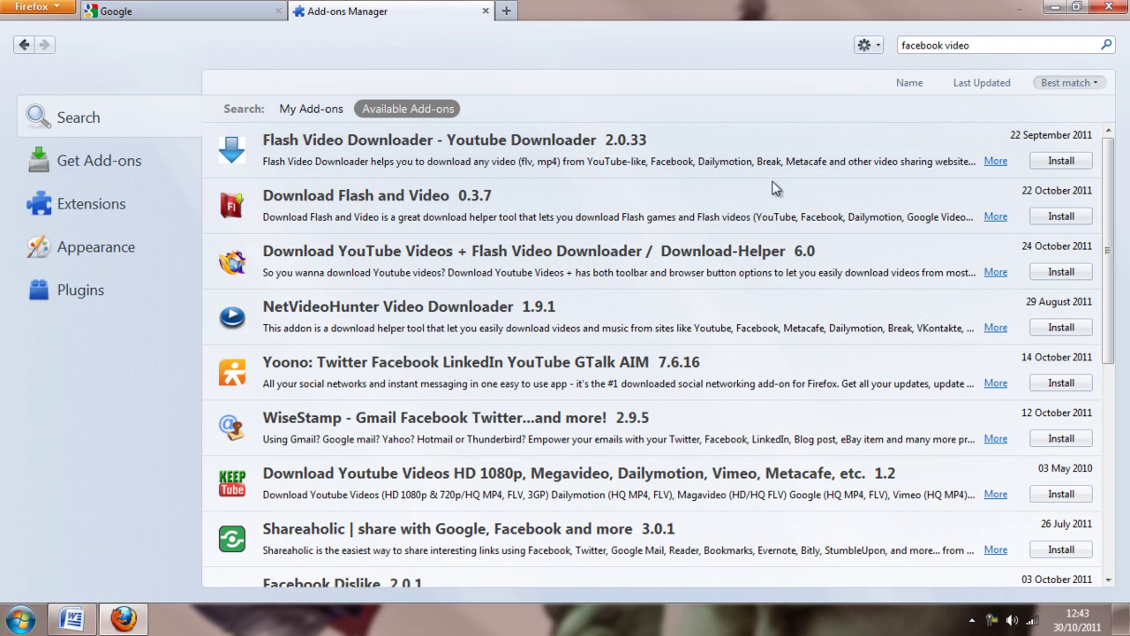
Install the Download Flash and Video add-on with a browser restart, and confirm its options with Show Toolbar Icon enabled.
{"action": "left_click", "coordinate": [1040, 218]}
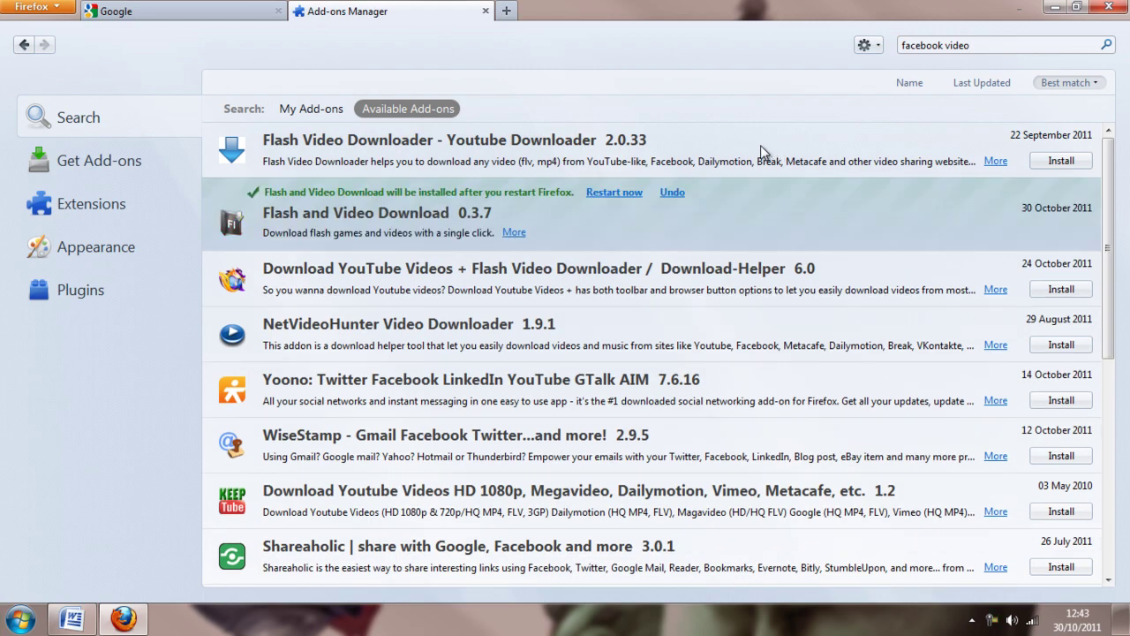
{"action": "left_click", "coordinate": [620, 191]}
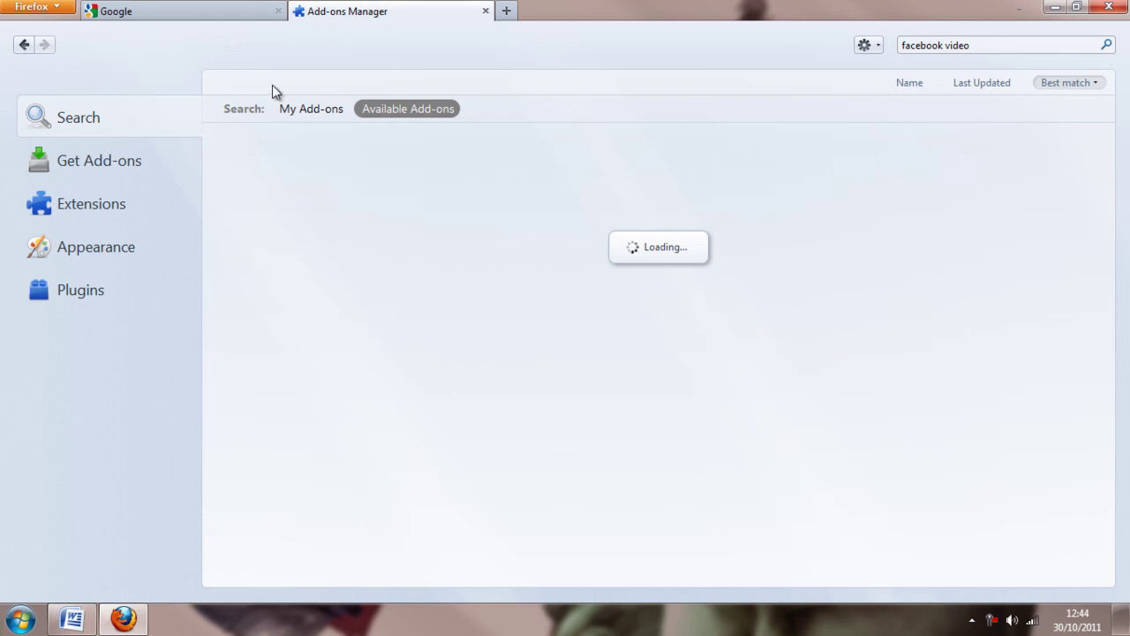
{"action": "left_click", "coordinate": [93, 205]}
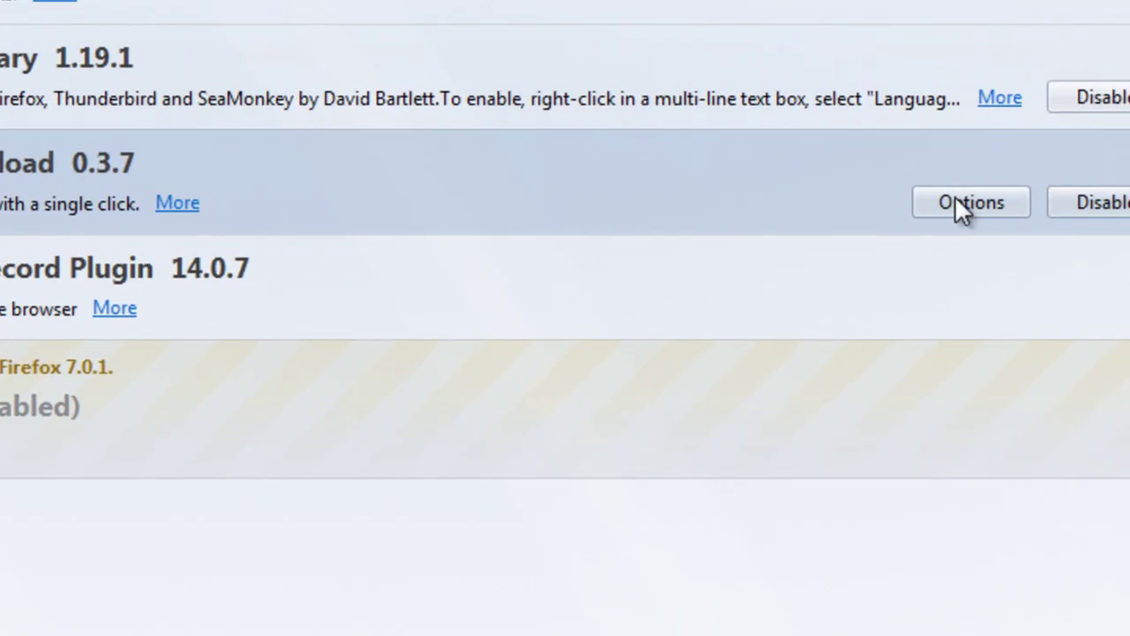
{"action": "left_click", "coordinate": [956, 197]}
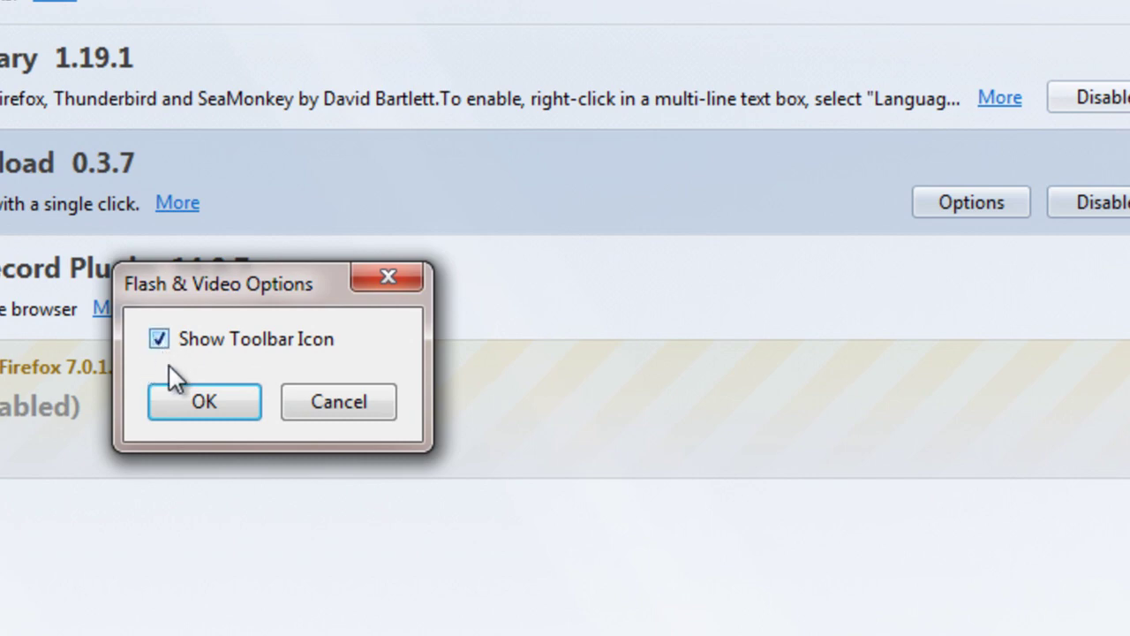
{"action": "left_click", "coordinate": [223, 399]}
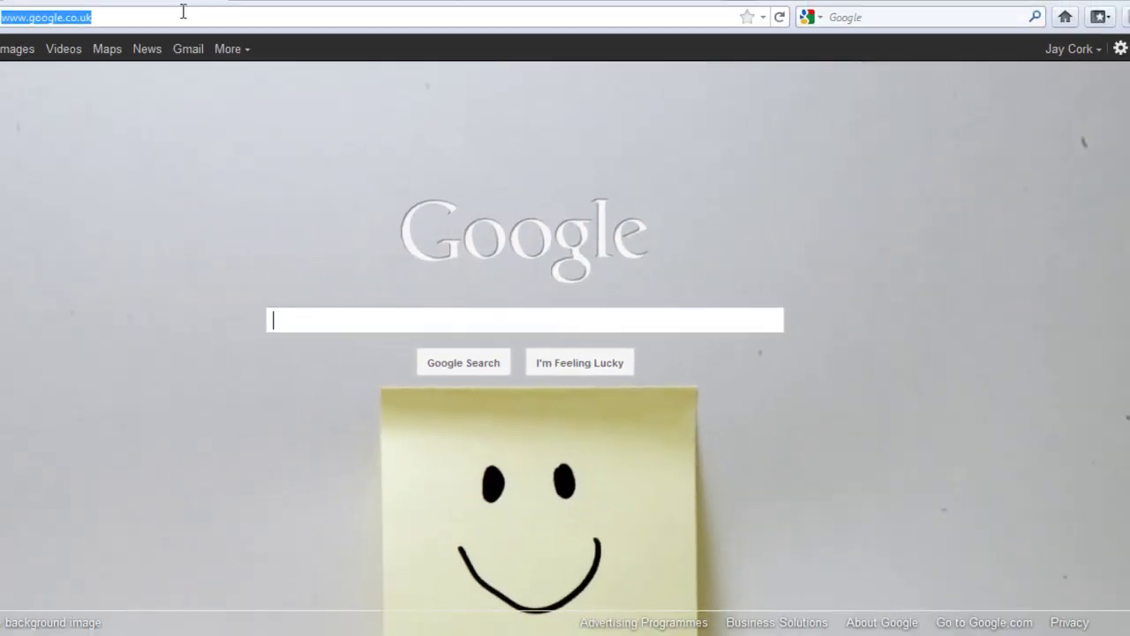
Load the copied Facebook video address in place of the Google page and close the Add-ons Manager.
{"action": "left_click", "coordinate": [245, 32]}
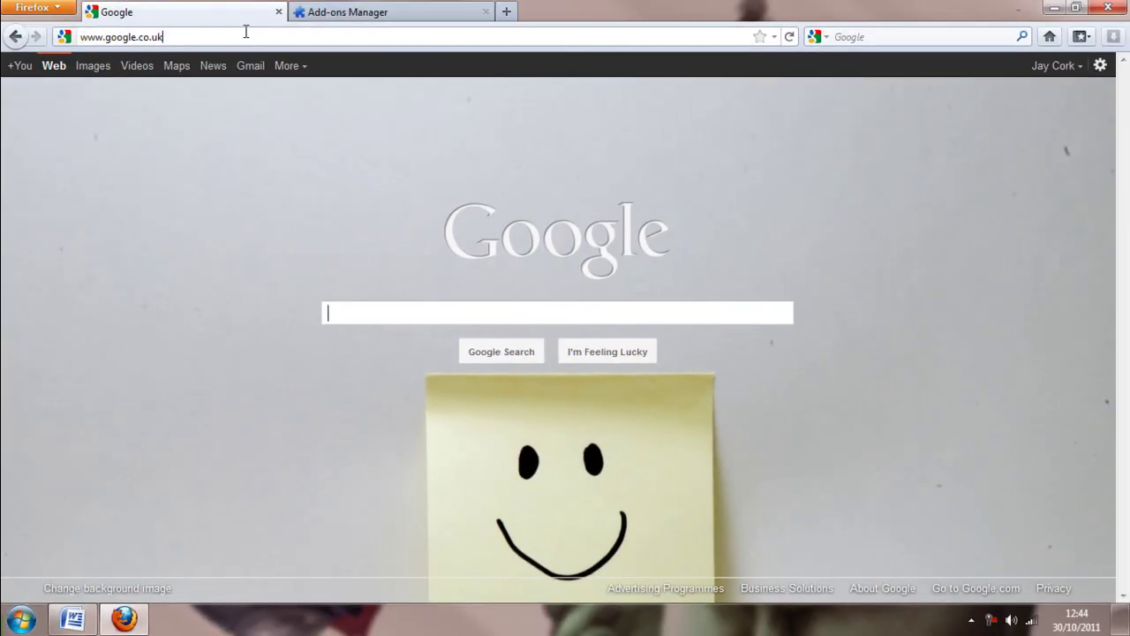
{"action": "key", "text": "shift+Left"}
{"action": "key", "text": "shift+Left"}
{"action": "double_click", "coordinate": [245, 31]}
{"action": "left_click", "coordinate": [245, 32]}
{"action": "triple_click", "coordinate": [246, 32]}
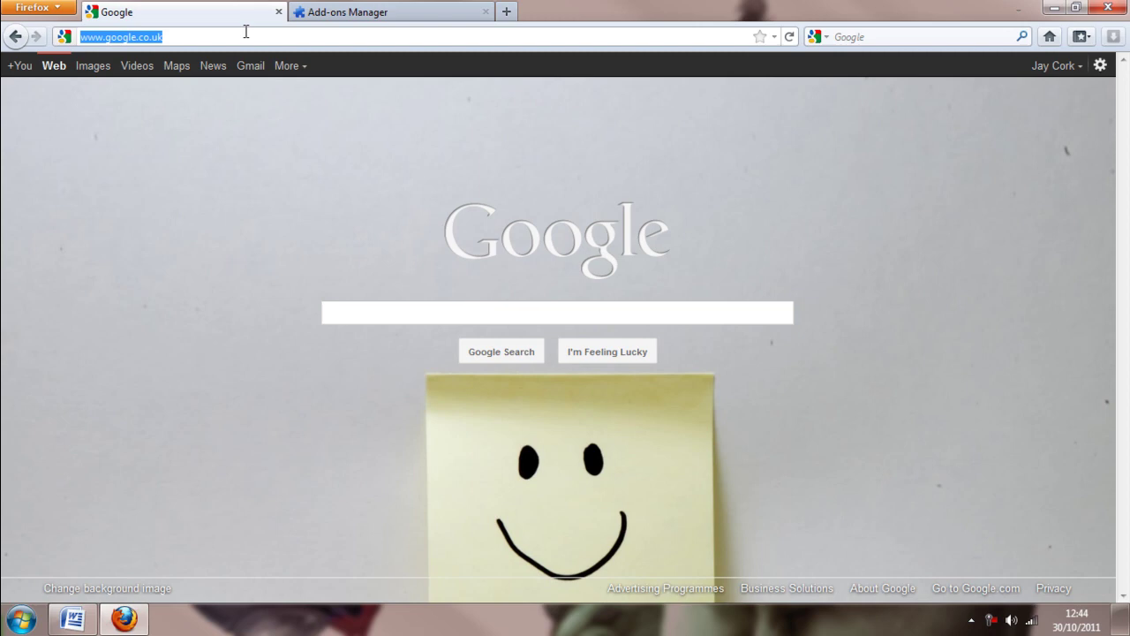
{"action": "key", "text": "ctrl+v"}
{"action": "key", "text": "Return"}
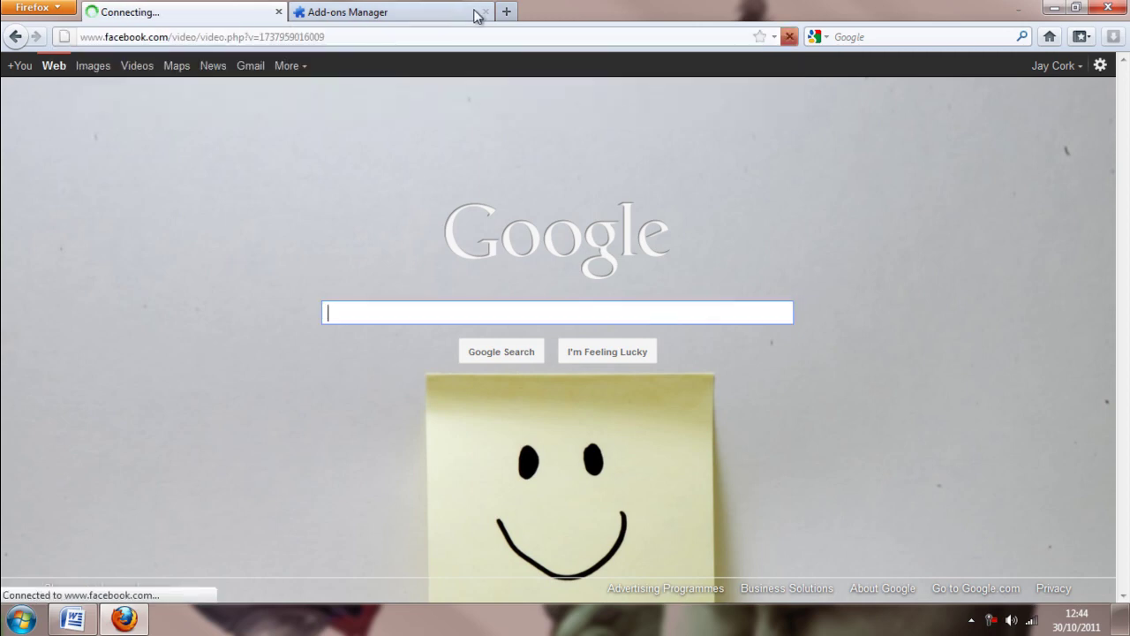
{"action": "left_click", "coordinate": [484, 13]}
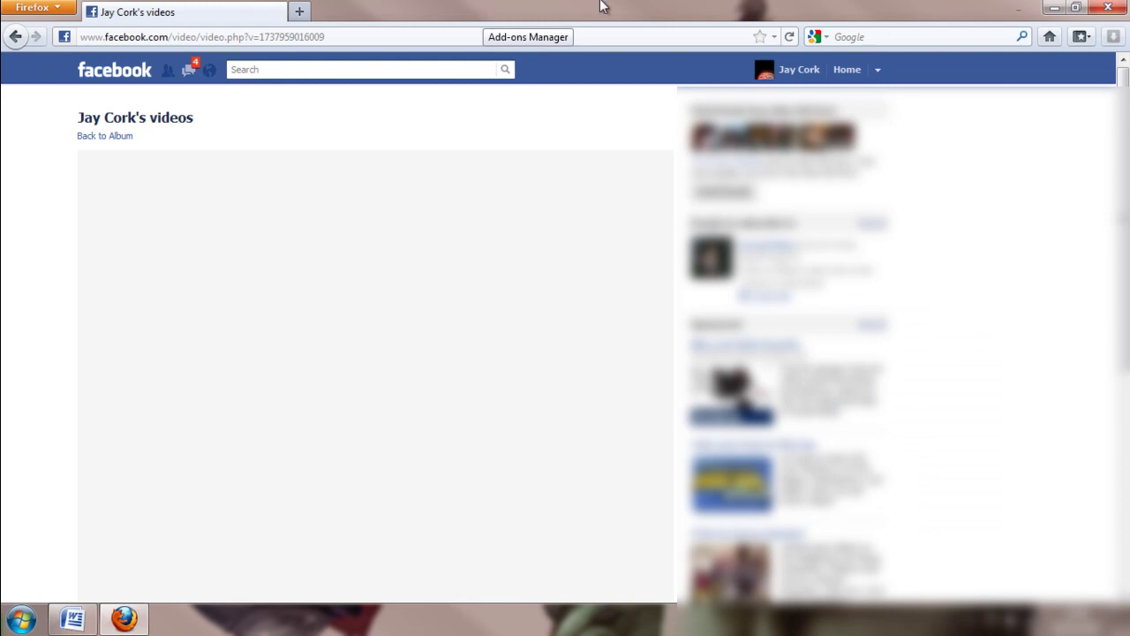
Download the Facebook page's video through Download Flash & Video and save the MP4 to the Desktop.
{"action": "left_click", "coordinate": [1109, 42]}
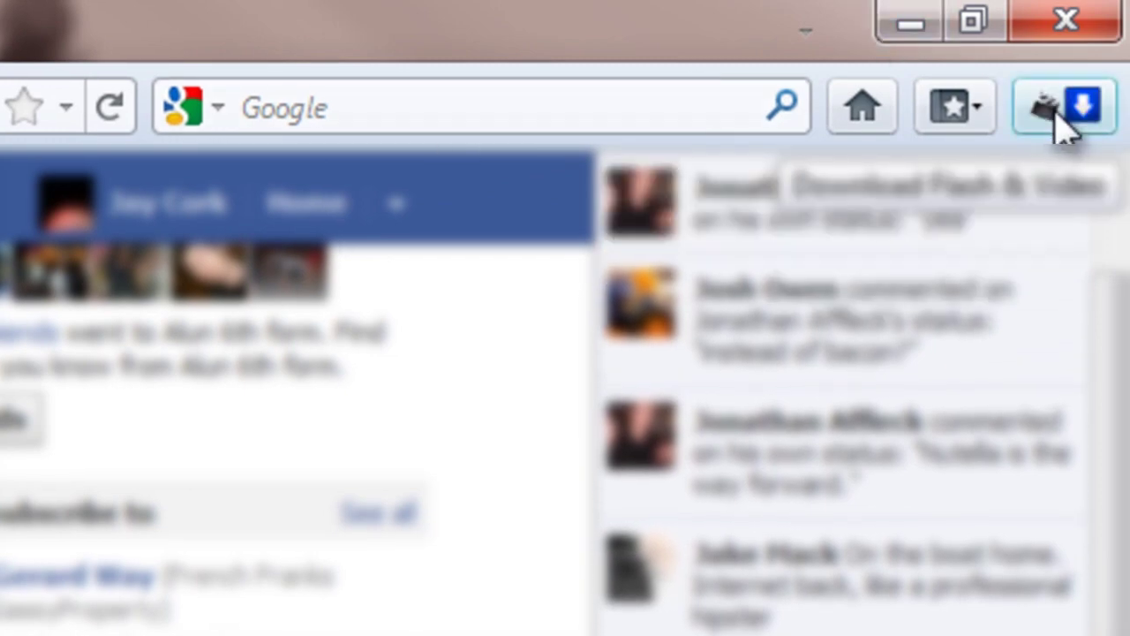
{"action": "left_click", "coordinate": [1062, 127]}
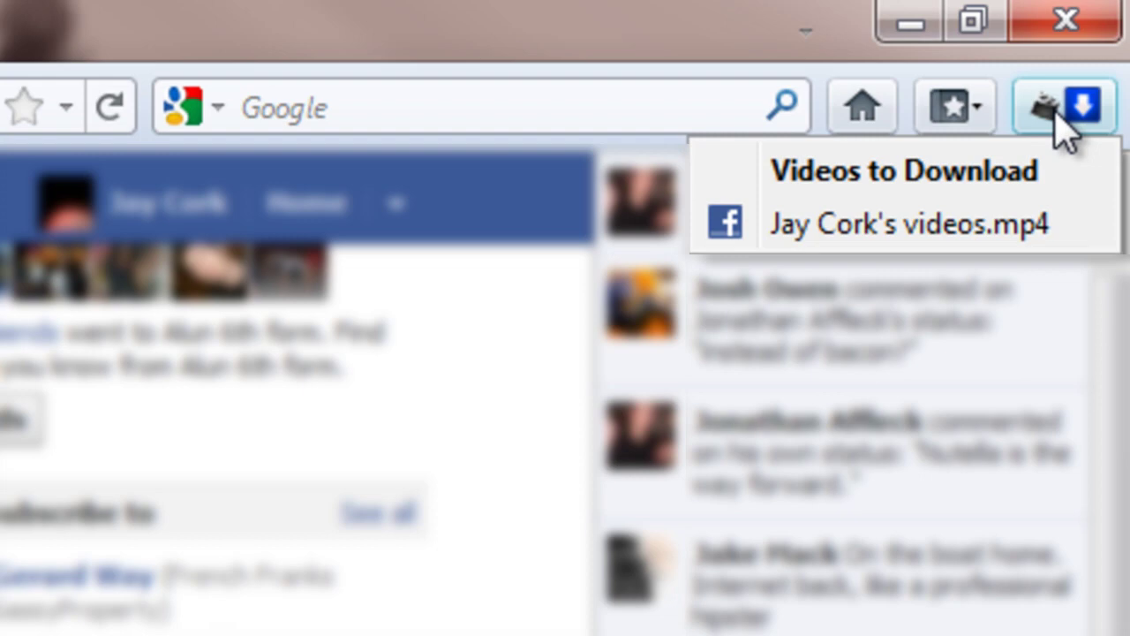
{"action": "left_click", "coordinate": [964, 221]}
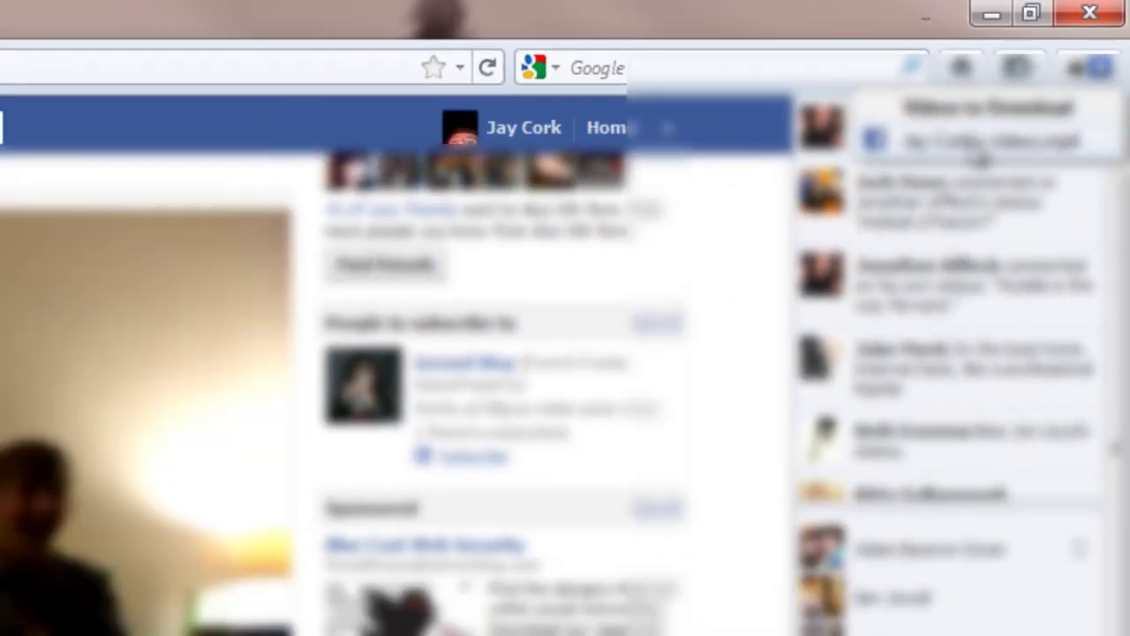
{"action": "left_click", "coordinate": [894, 231]}
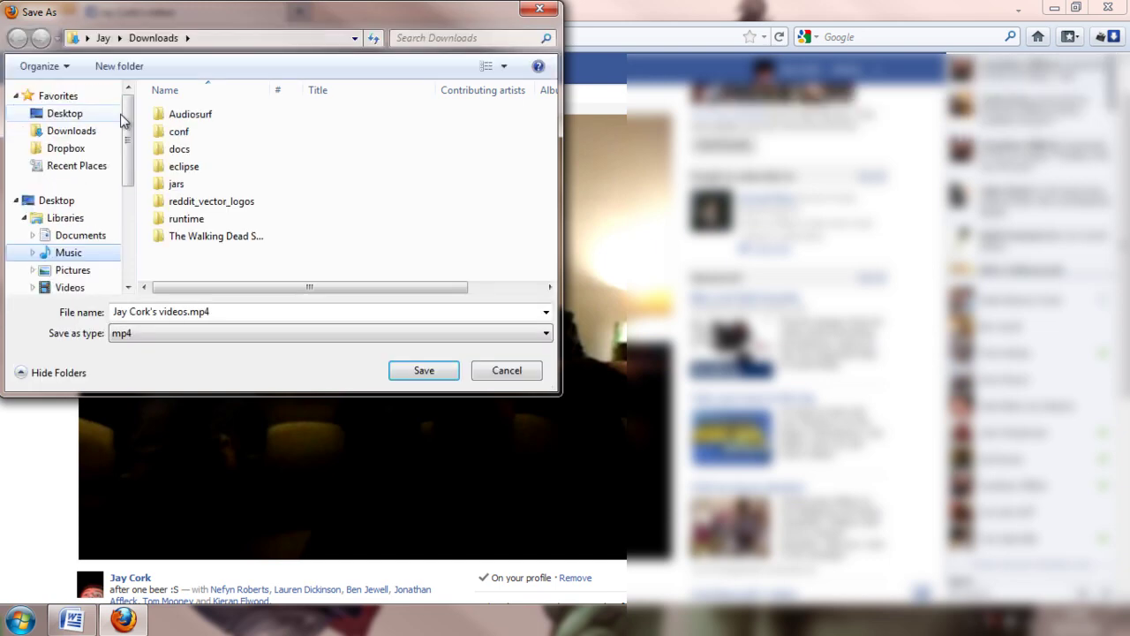
{"action": "key", "text": "Down"}
{"action": "left_click", "coordinate": [110, 115]}
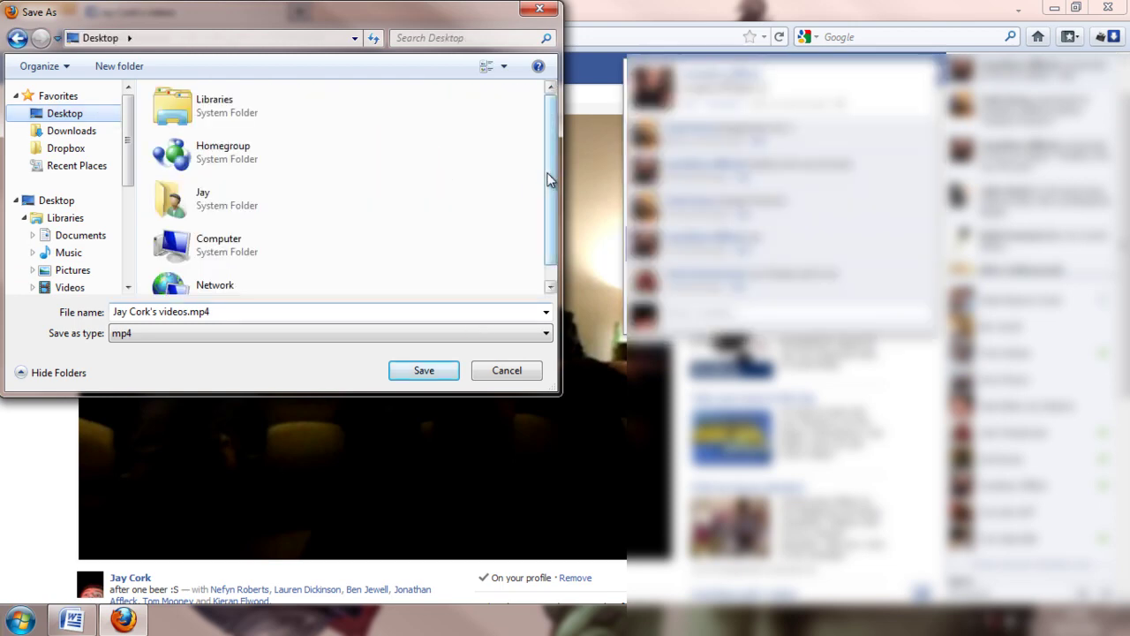
{"action": "left_click", "coordinate": [411, 374]}
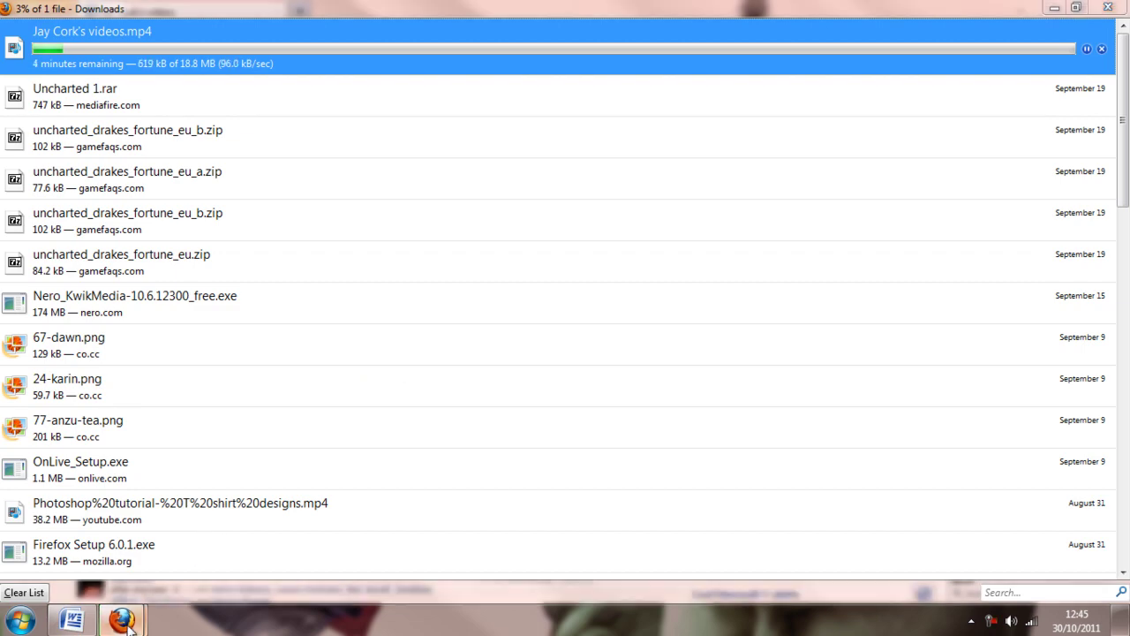
Return to the browser window showing the Facebook video and go to youtube.com.
{"action": "mouse_move", "coordinate": [124, 621]}
{"action": "left_click", "coordinate": [97, 547]}
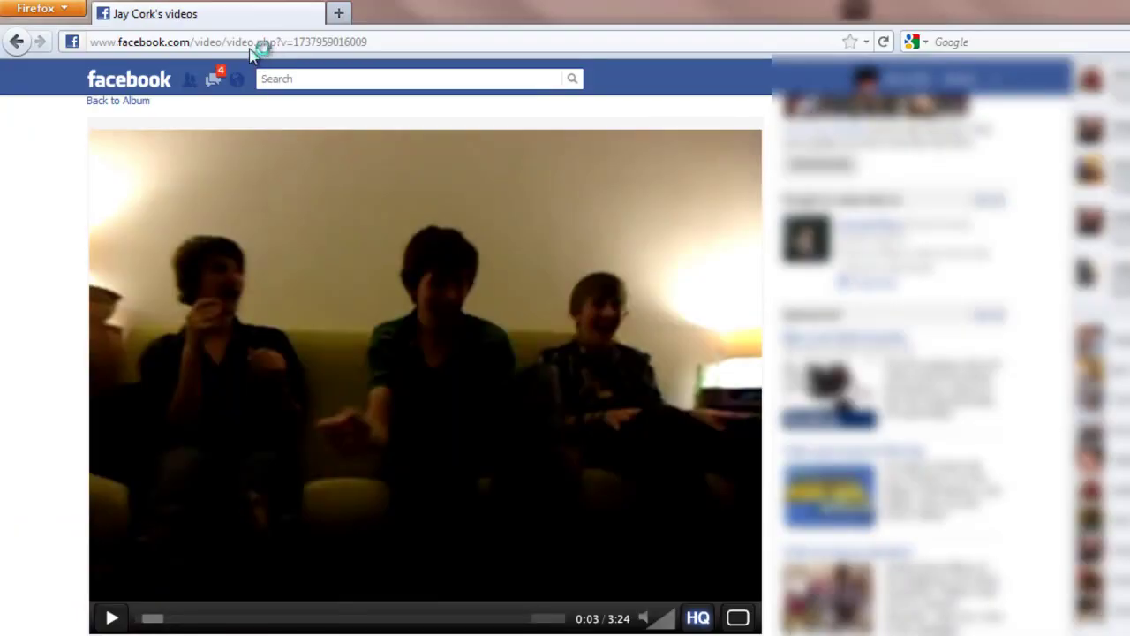
{"action": "left_click", "coordinate": [253, 41]}
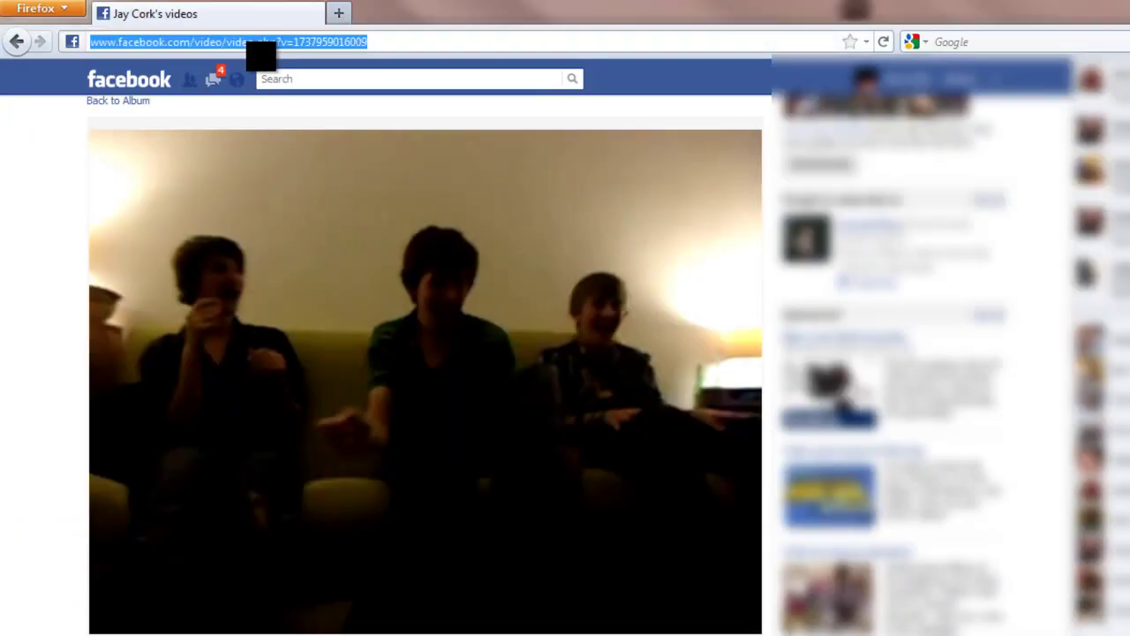
{"action": "type", "text": "youtube."}
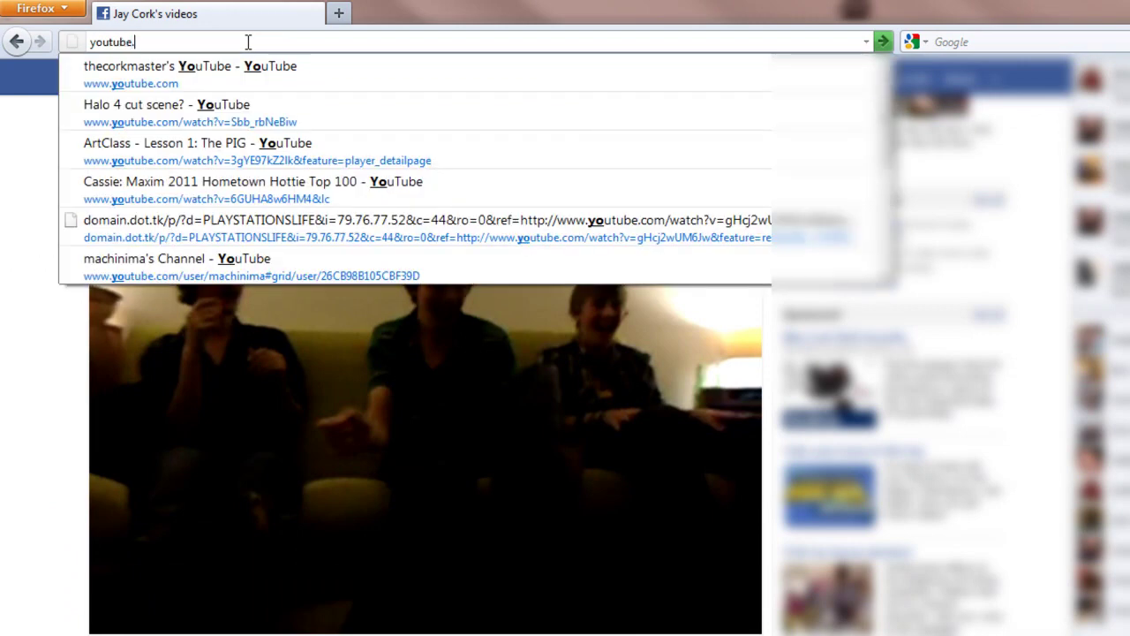
{"action": "type", "text": "com"}
{"action": "key", "text": "Return"}
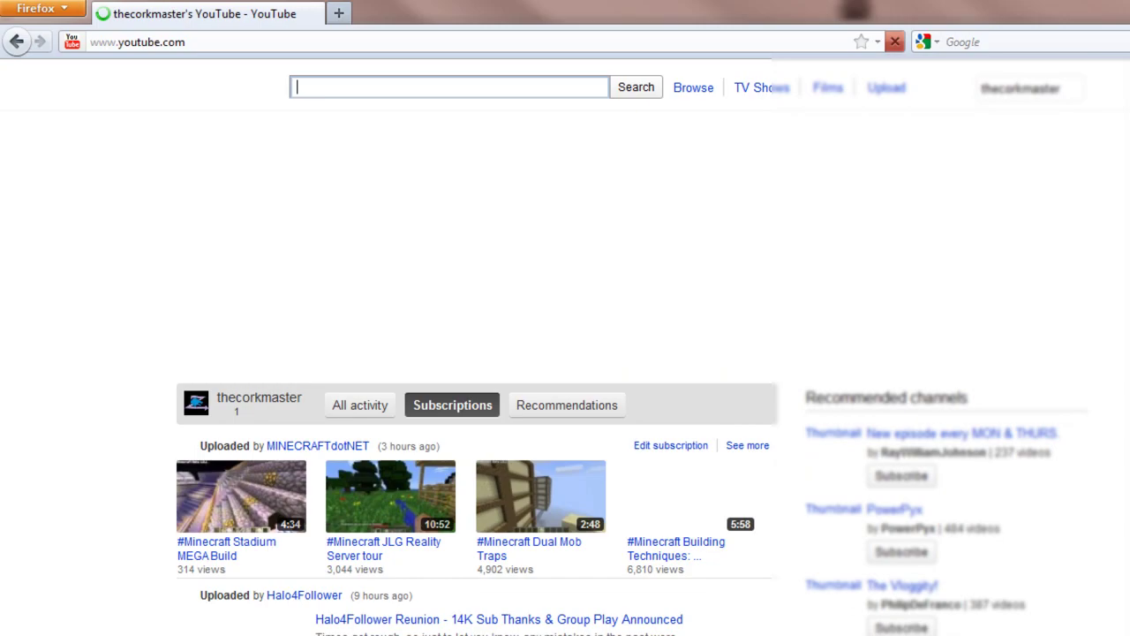
Check the MP4's progress in the Downloads window and move that window out of the way.
{"action": "mouse_move", "coordinate": [223, 635]}
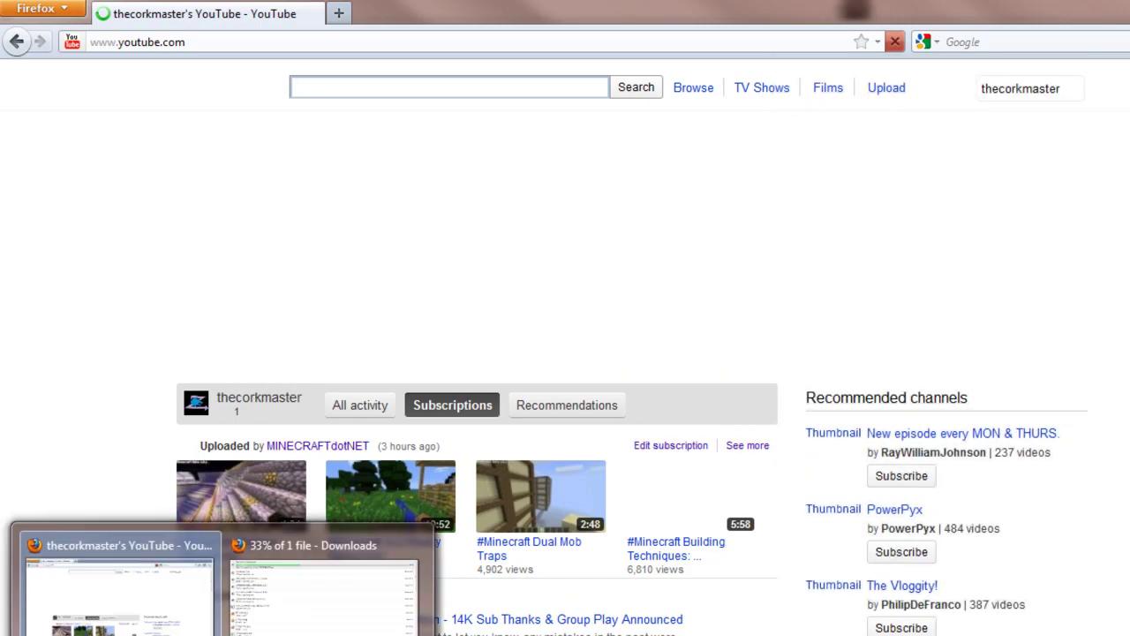
{"action": "left_click", "coordinate": [287, 609]}
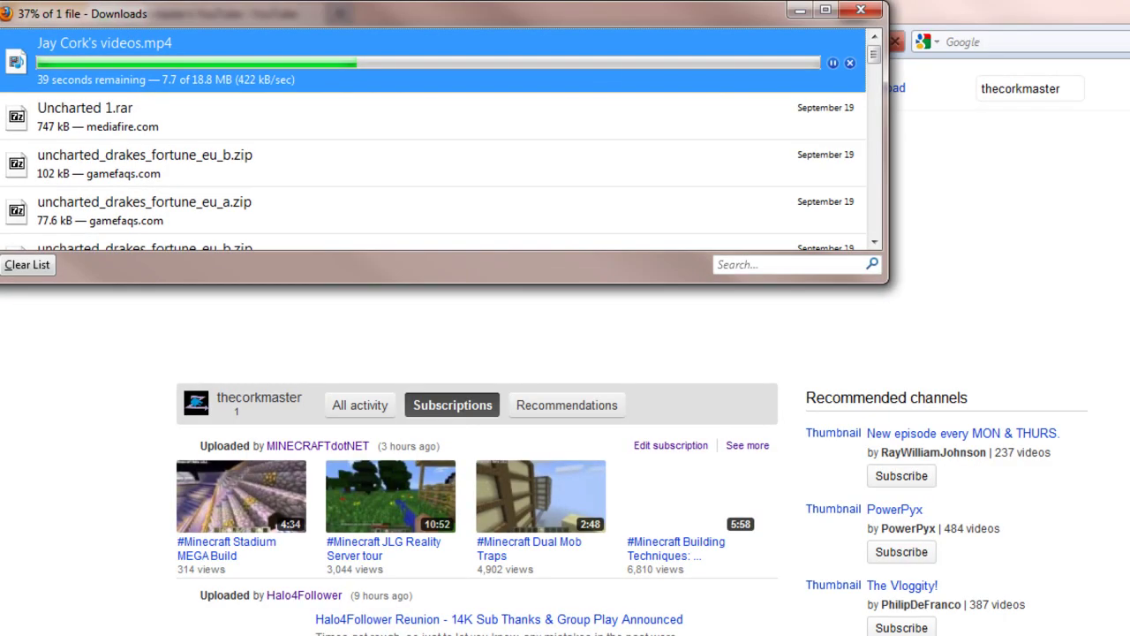
{"action": "left_click_drag", "start_coordinate": [184, 3], "coordinate": [187, 33]}
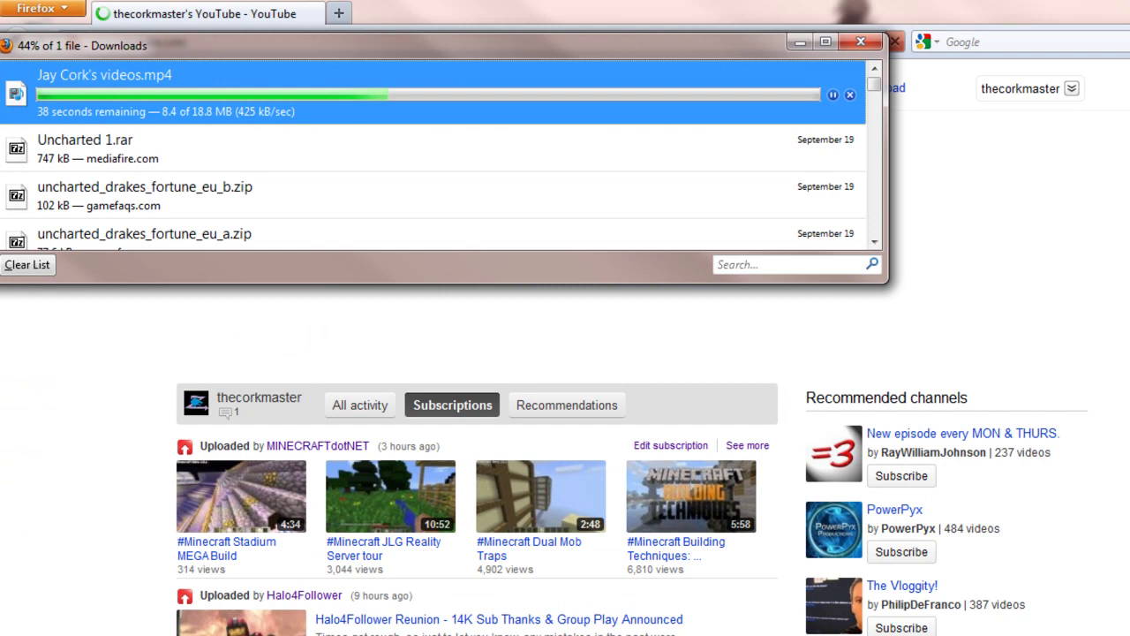
{"action": "left_click", "coordinate": [265, 142]}
{"action": "left_click_drag", "start_coordinate": [494, 48], "coordinate": [0, 152]}
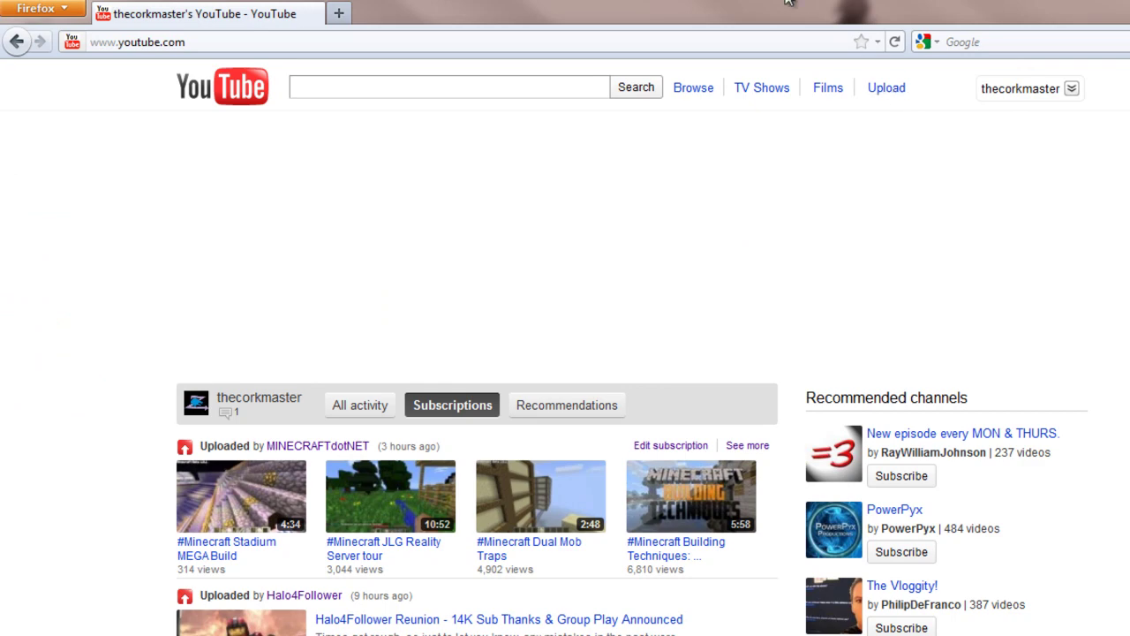
Uncover the desktop beside YouTube's video upload page, add the downloaded MP4 to the upload, and maximize the browser window.
{"action": "left_click_drag", "start_coordinate": [804, 9], "coordinate": [1019, 12]}
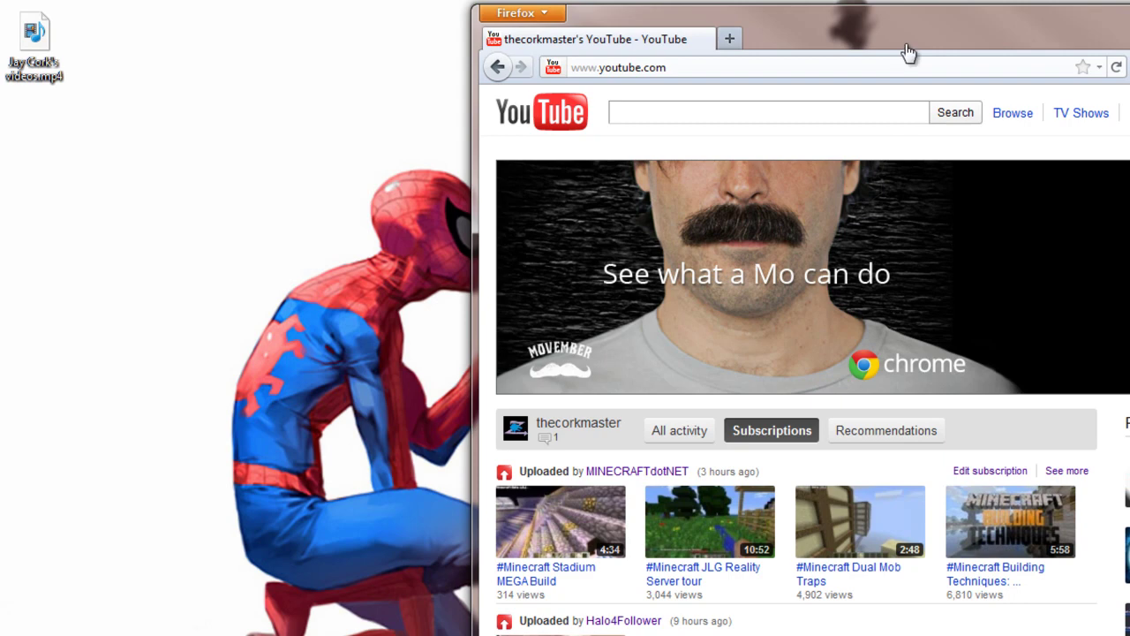
{"action": "key", "text": "F5"}
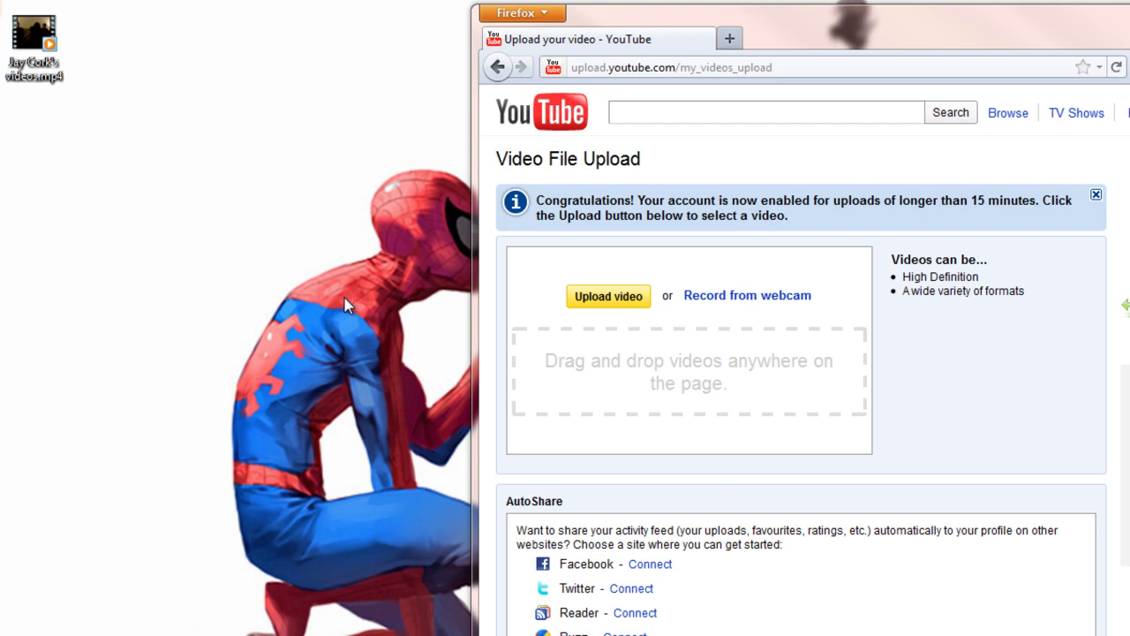
{"action": "left_click", "coordinate": [33, 62]}
{"action": "left_click_drag", "start_coordinate": [32, 62], "coordinate": [599, 360]}
{"action": "left_click_drag", "start_coordinate": [733, 16], "coordinate": [662, 0]}
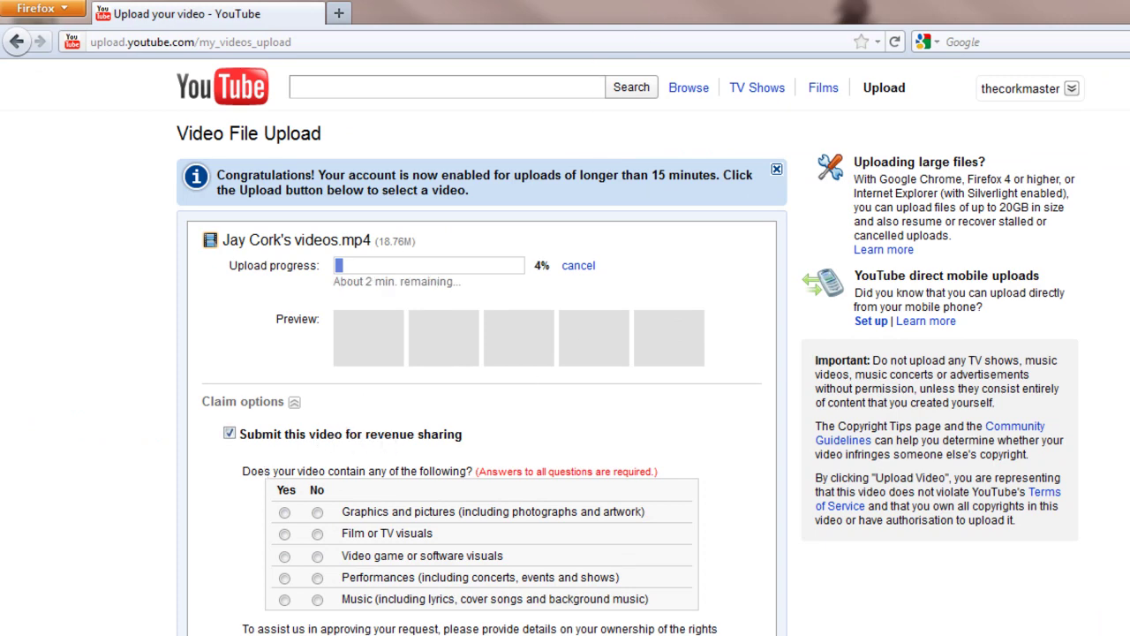
Collapse the Claim options section in the uploading video's form.
{"action": "scroll", "coordinate": [482, 353], "scroll_direction": "down", "scroll_amount": 3}
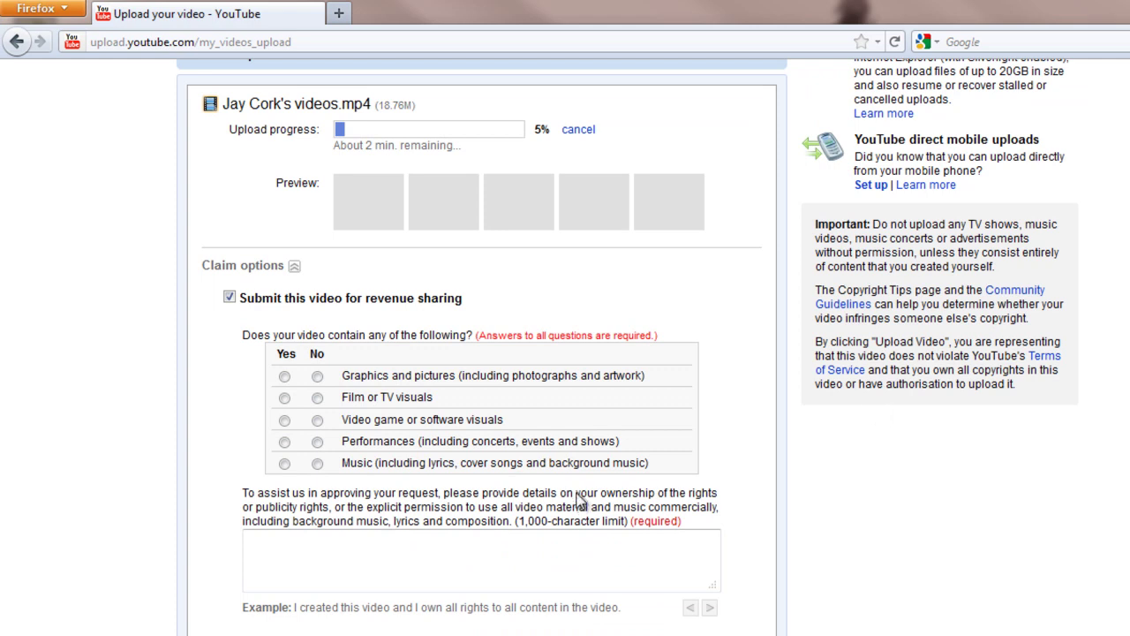
{"action": "left_click", "coordinate": [295, 266]}
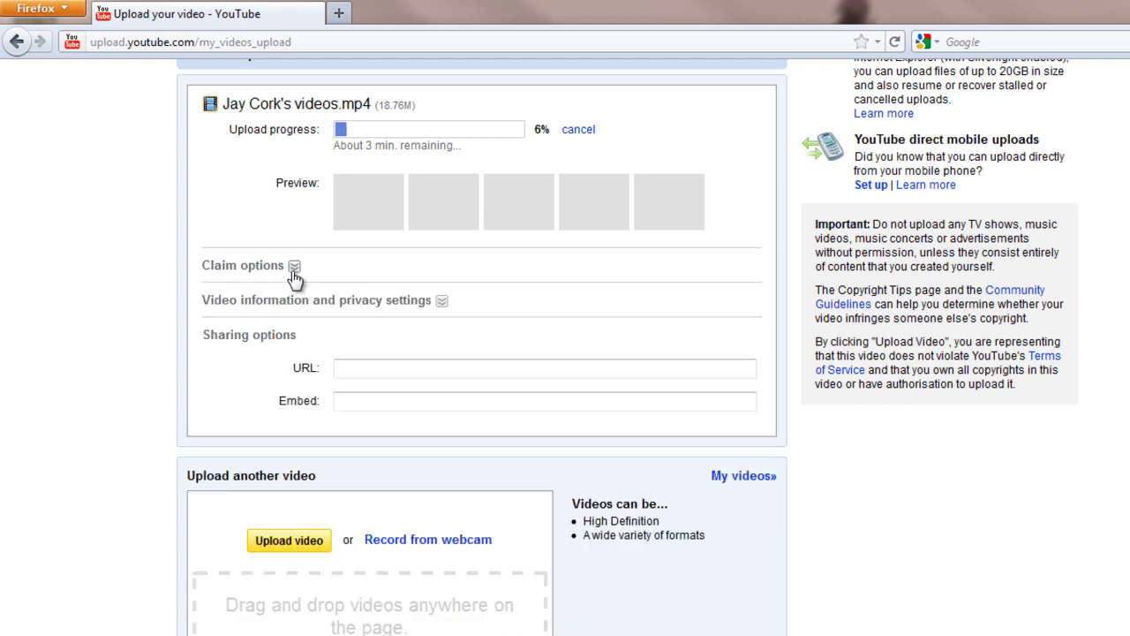
{"action": "left_click_drag", "start_coordinate": [407, 309], "coordinate": [401, 307]}
{"action": "double_click", "coordinate": [402, 307]}
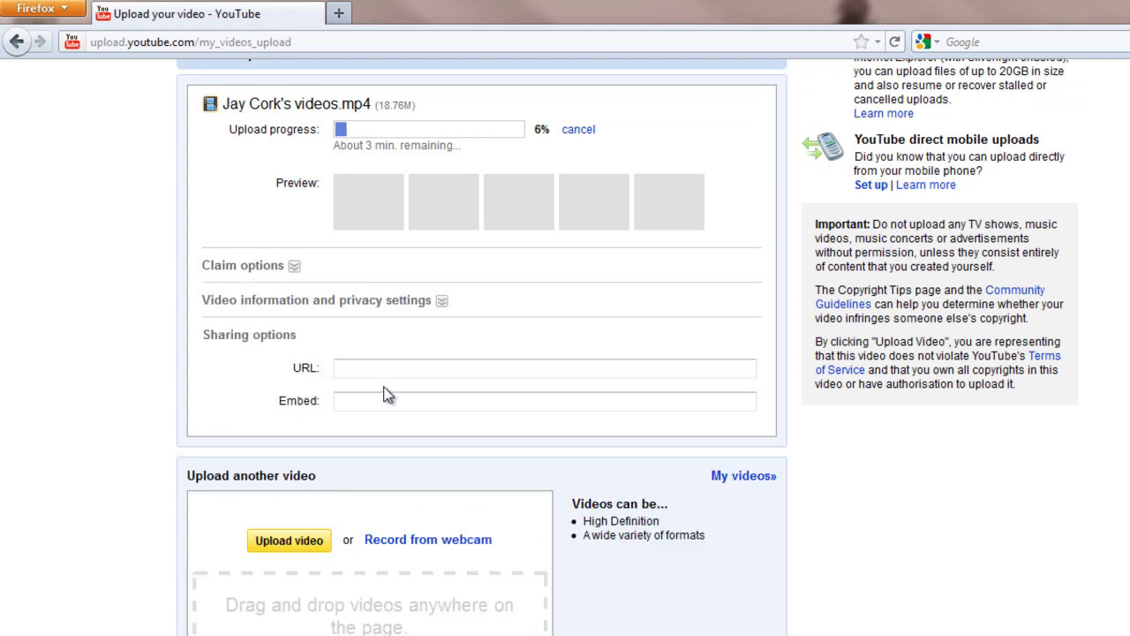